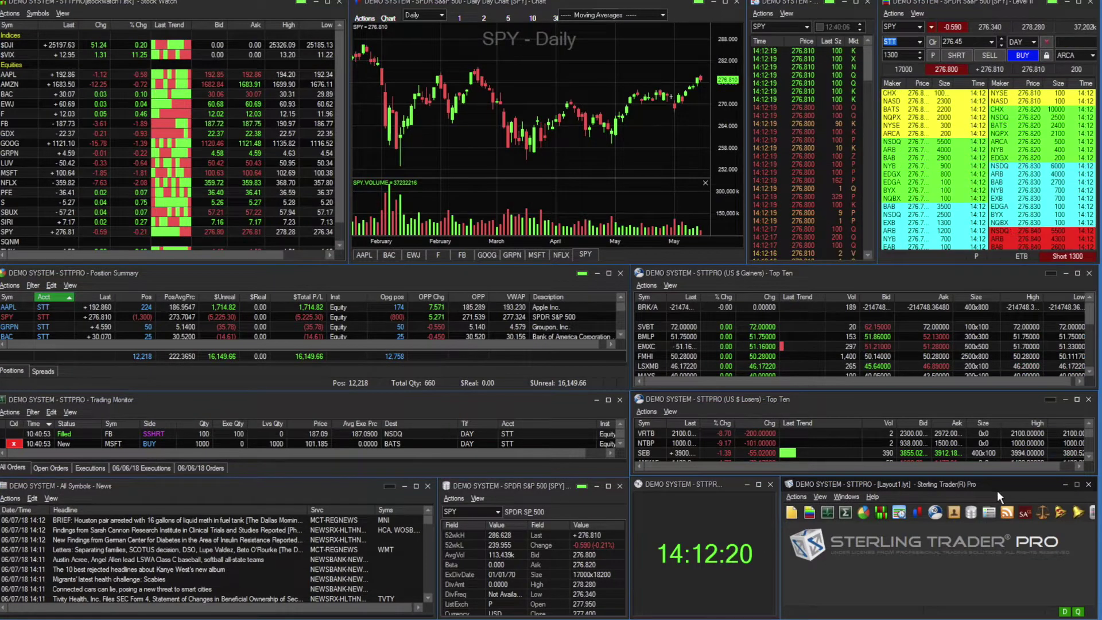
Drag the Top Ten Gainers window out of place and snap it back into its slot
left_click(997, 490)
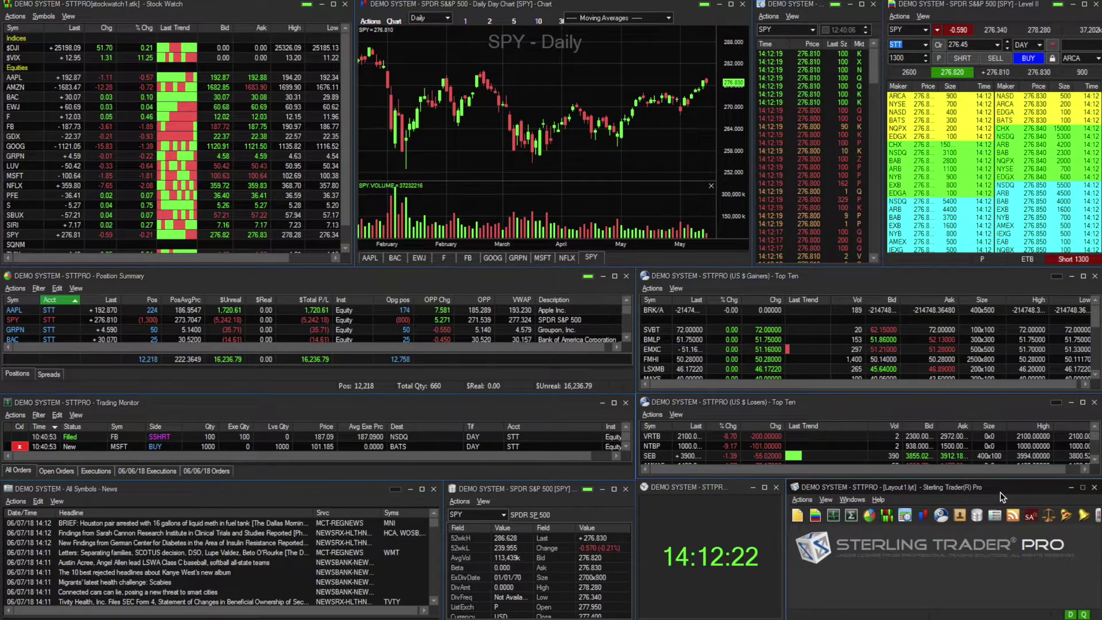
mouse_move(854, 275)
left_mouse_down()
mouse_move(1017, 329)
mouse_move(899, 289)
left_mouse_up()
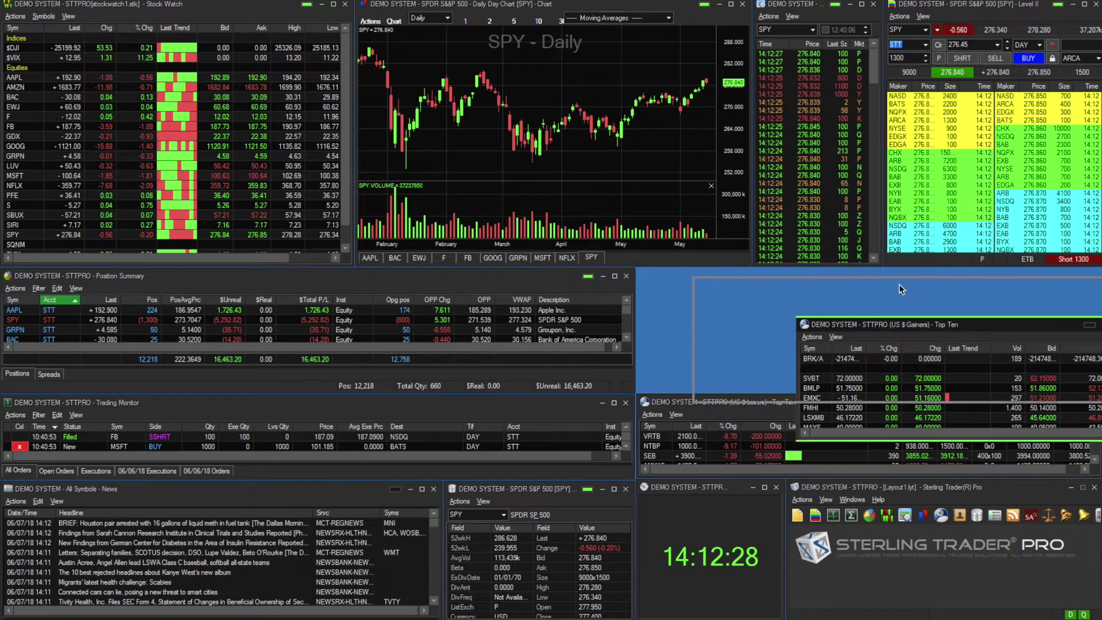
left_click_drag(899, 284, 881, 281)
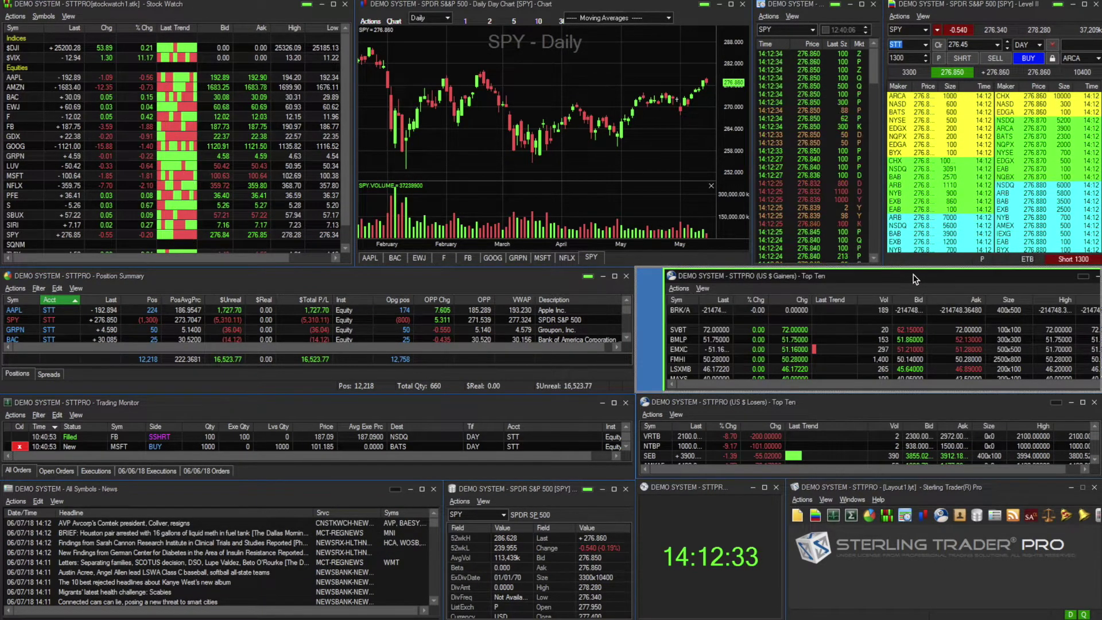
left_click_drag(913, 278, 913, 279)
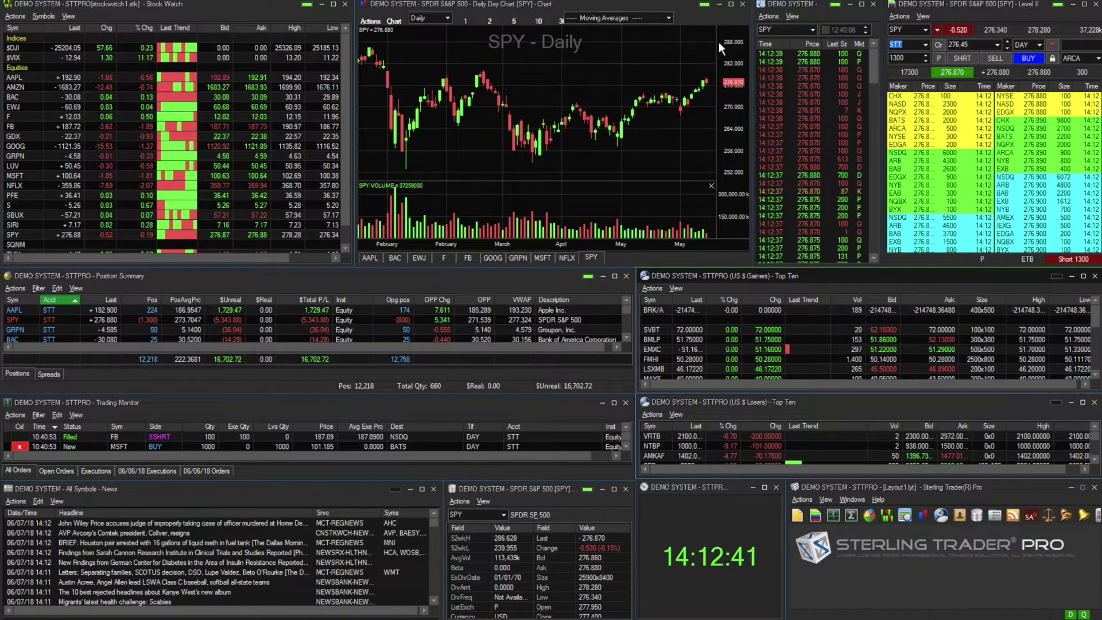
Show the colour link choices on the chart, Time & Sales, Level II and Position Summary windows
left_click(705, 5)
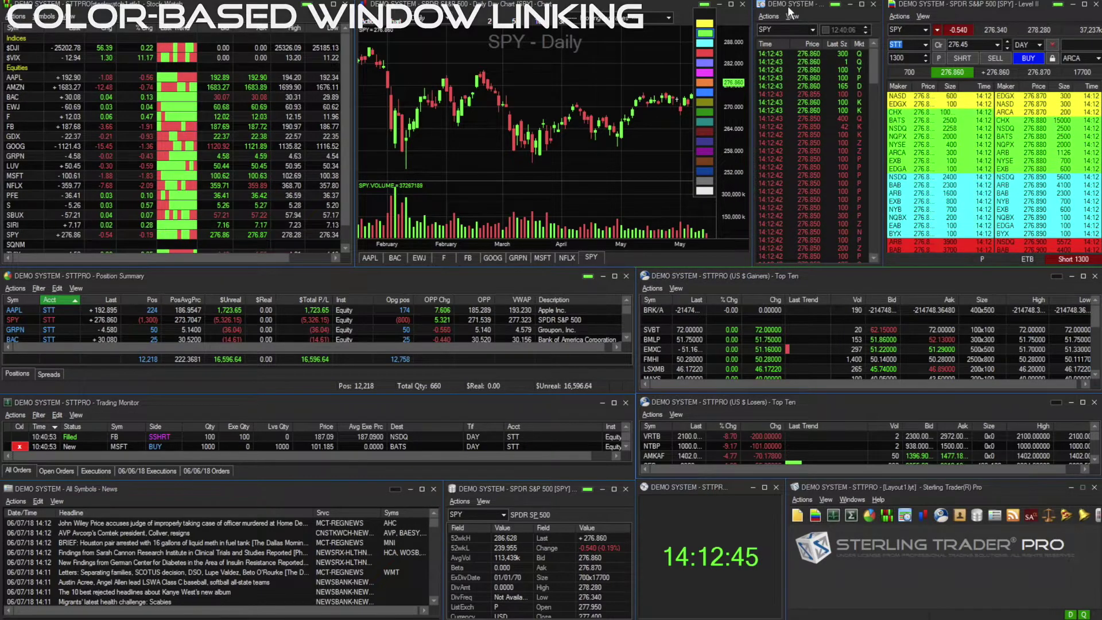
left_click(834, 6)
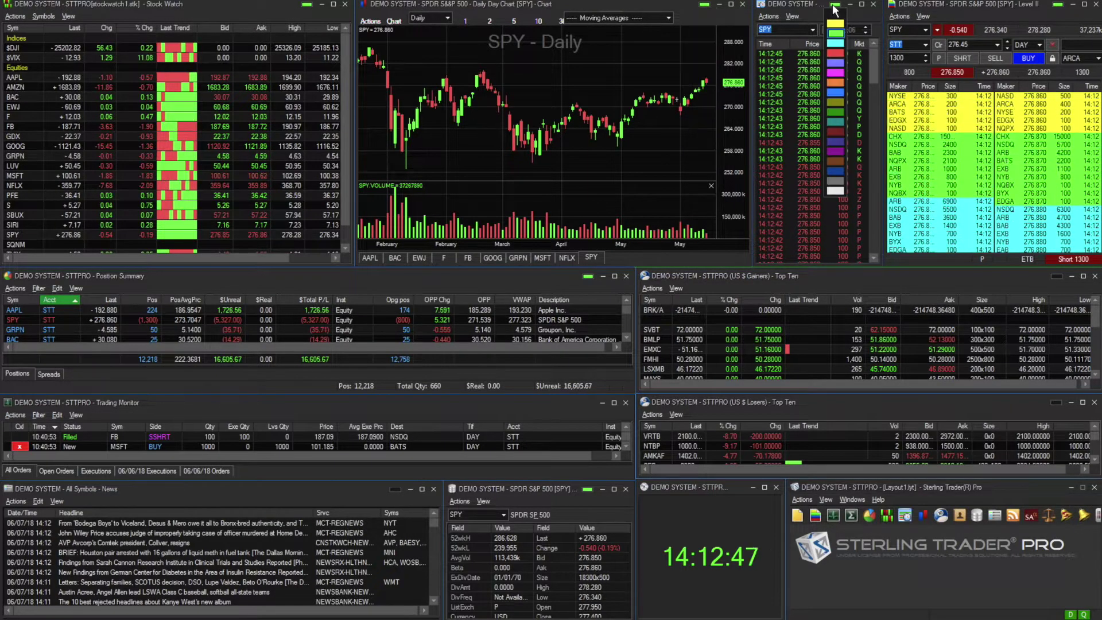
left_click(1058, 5)
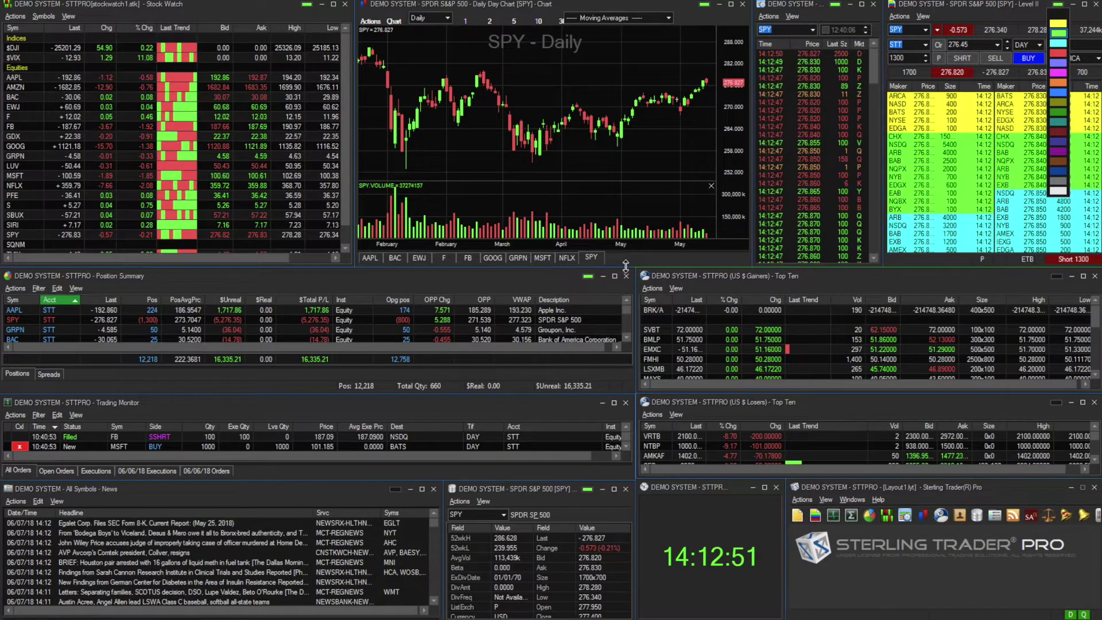
left_click(588, 276)
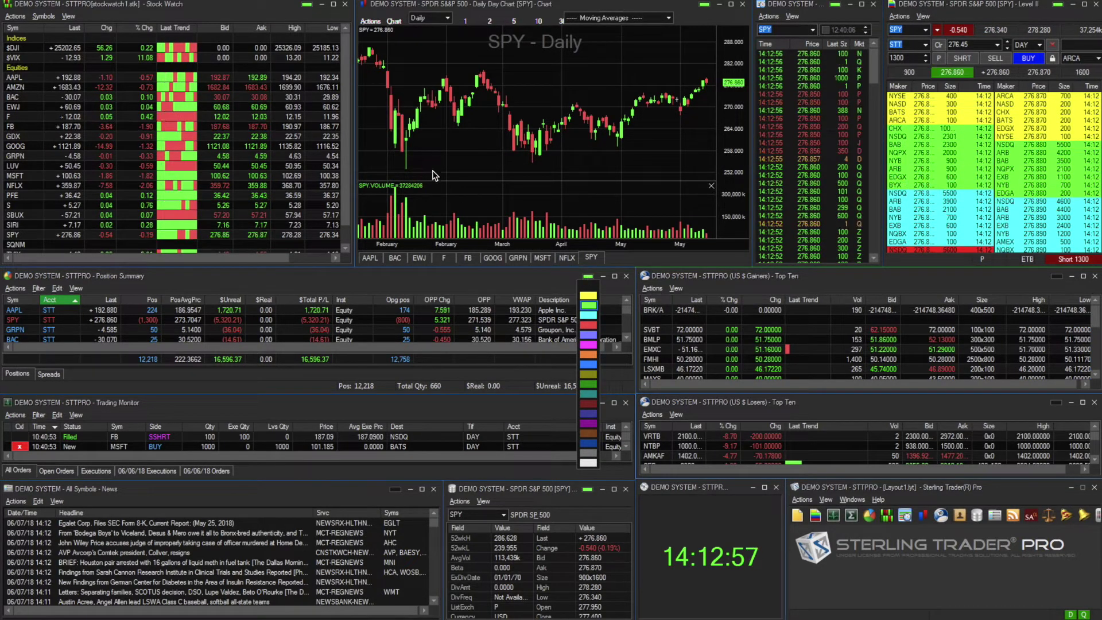
left_click(309, 11)
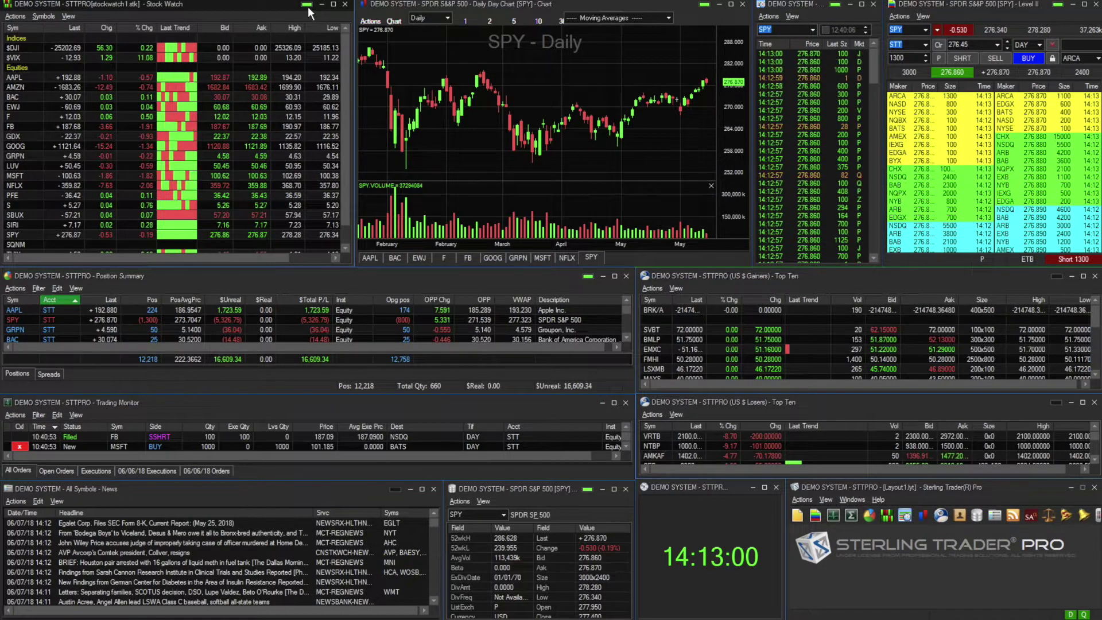
Link the Stock Watch window to the green colour group
left_click(307, 7)
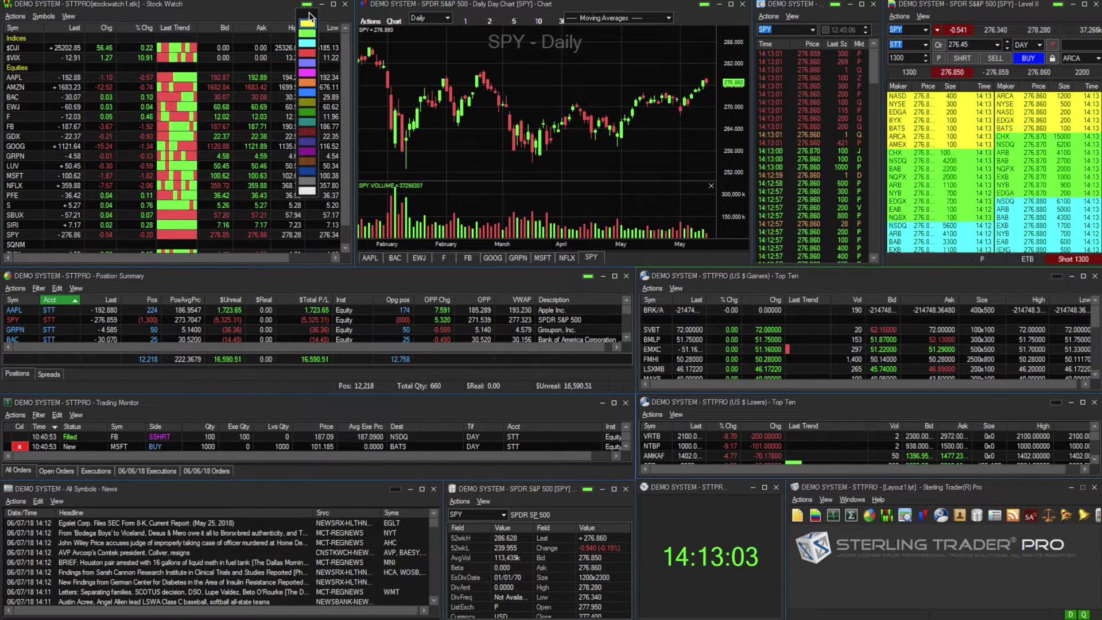
left_click(309, 37)
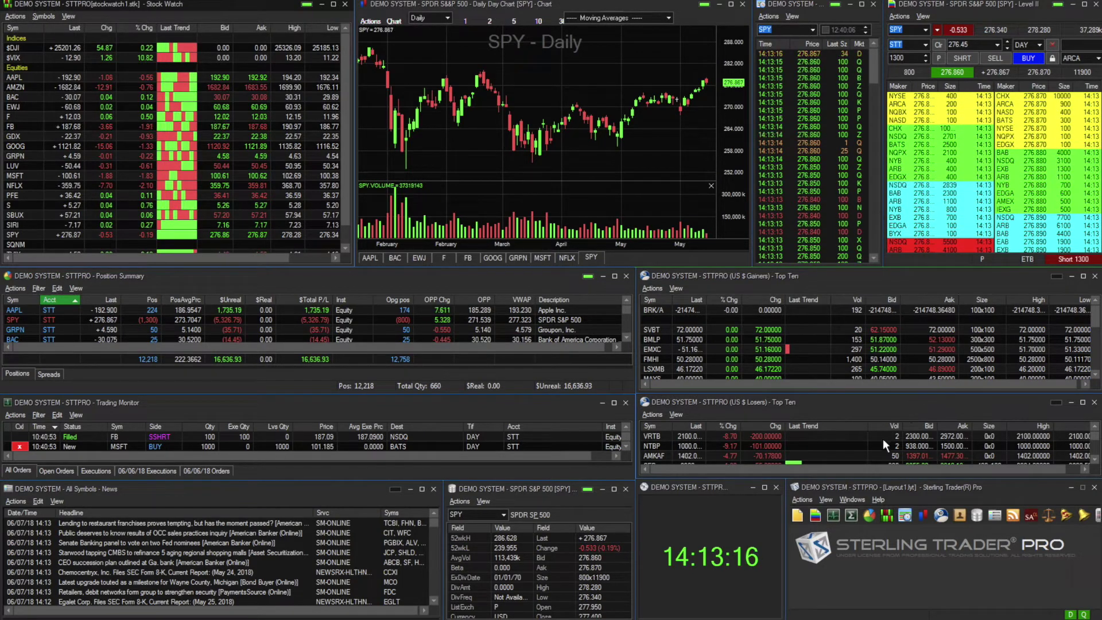
In Settings > Quotes, enable opening Level II OE and Options OE in aggregate view
left_click(834, 508)
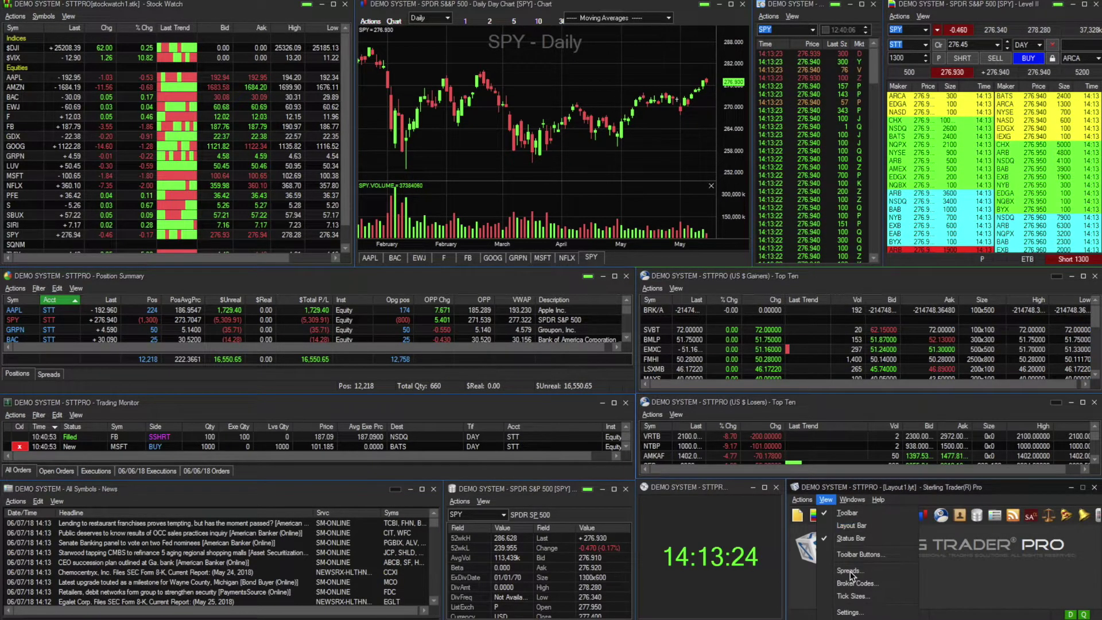
left_click(853, 613)
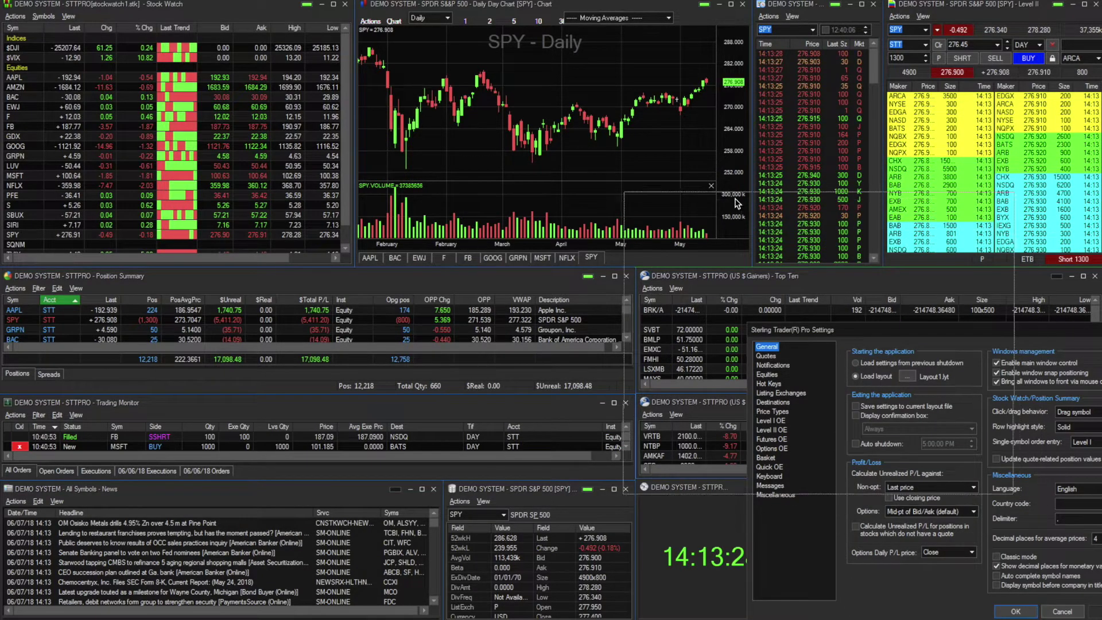
left_click(646, 225)
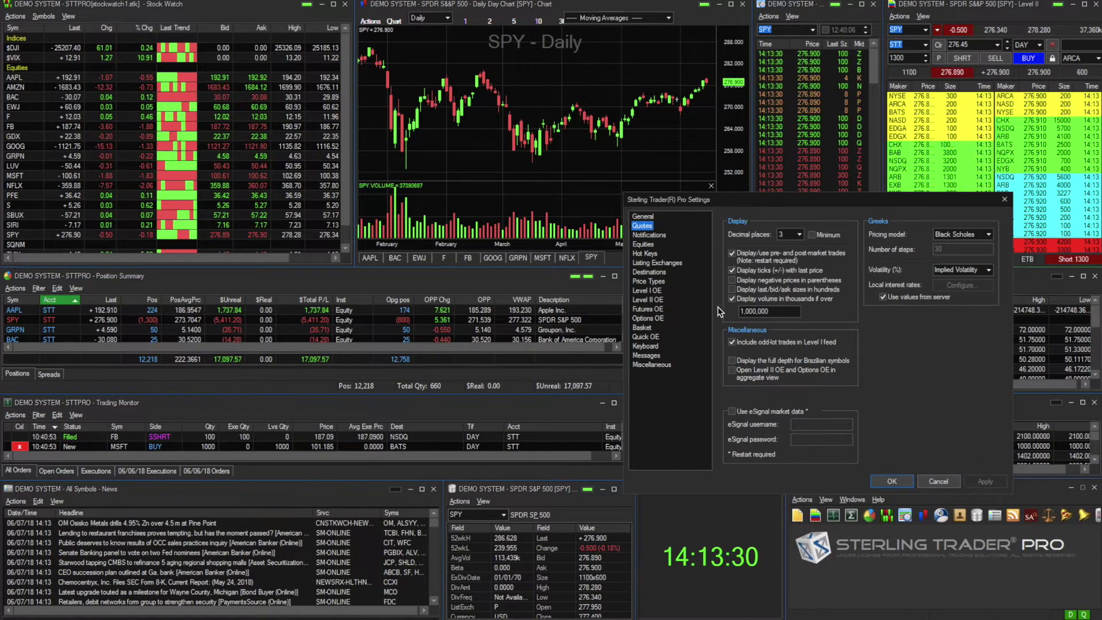
left_click(748, 377)
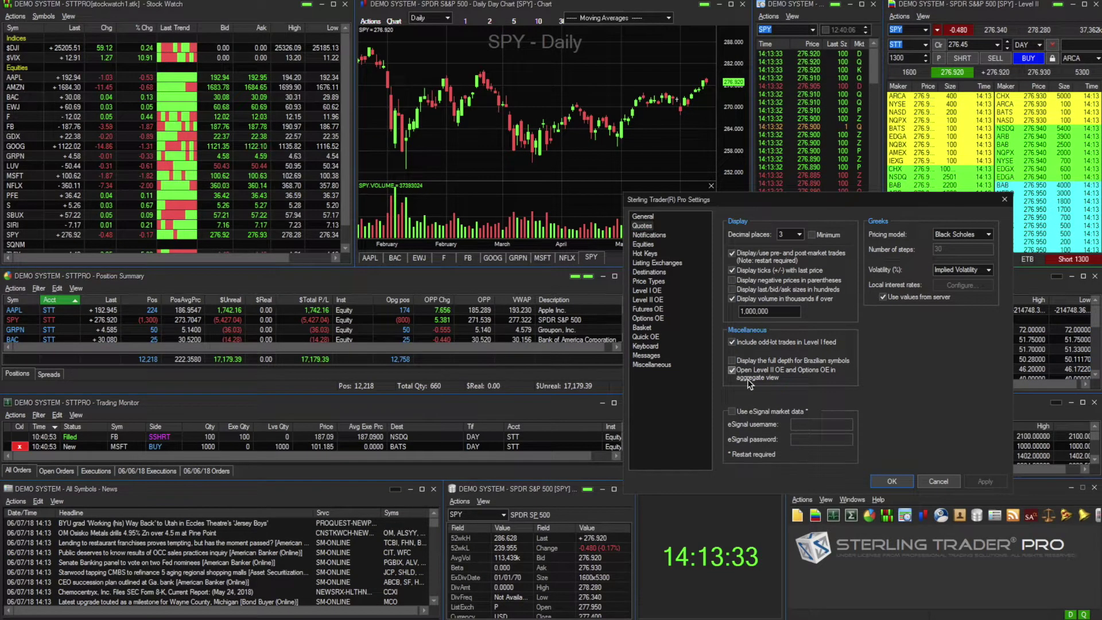
left_click(885, 483)
Create a new aggregated Level II window for SPY and place it over the chart's right side
left_click(852, 500)
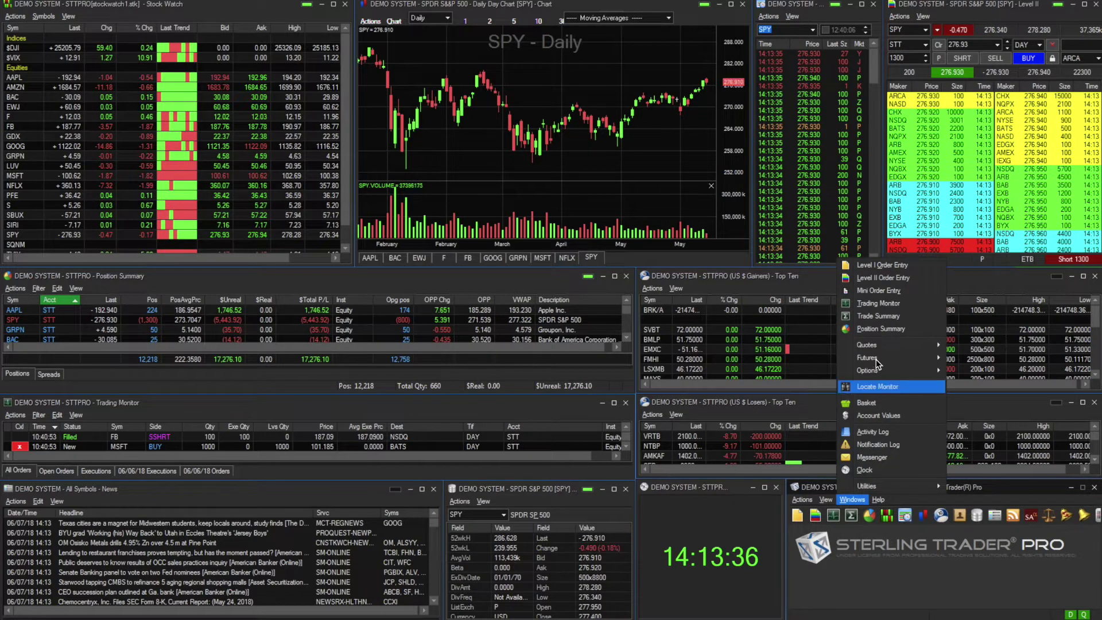
left_click(878, 277)
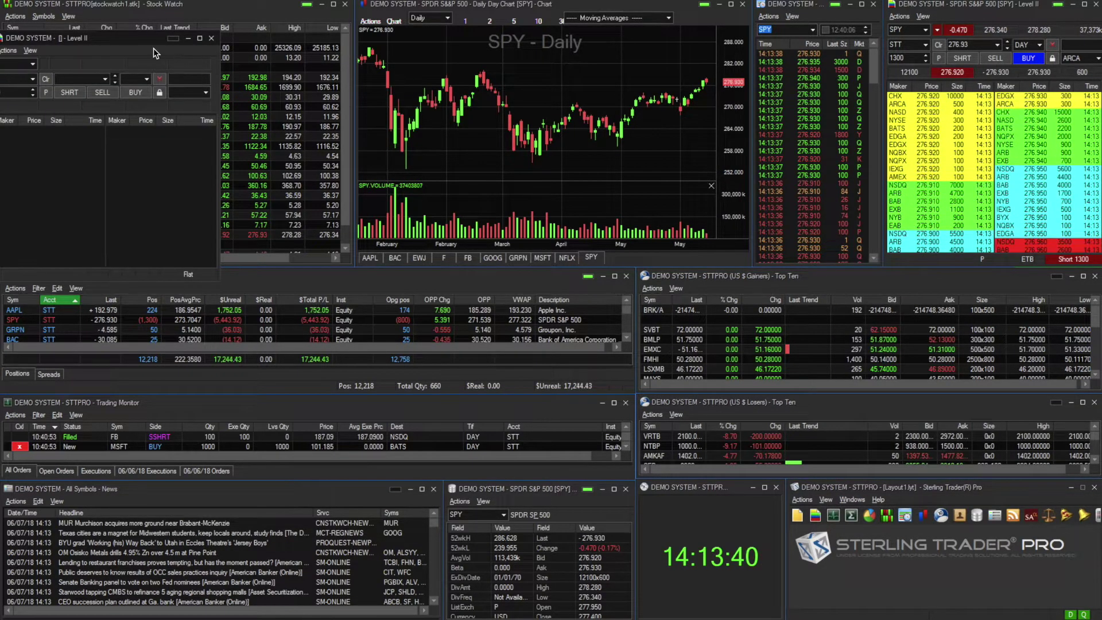
left_click_drag(143, 41, 626, 86)
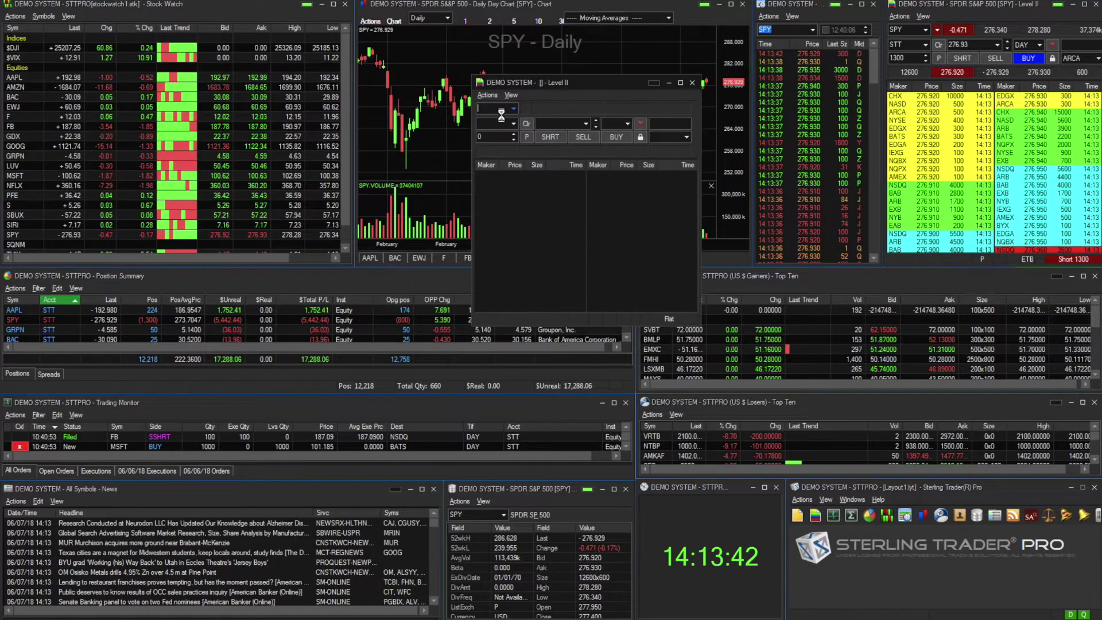
type("SPY")
key("Return")
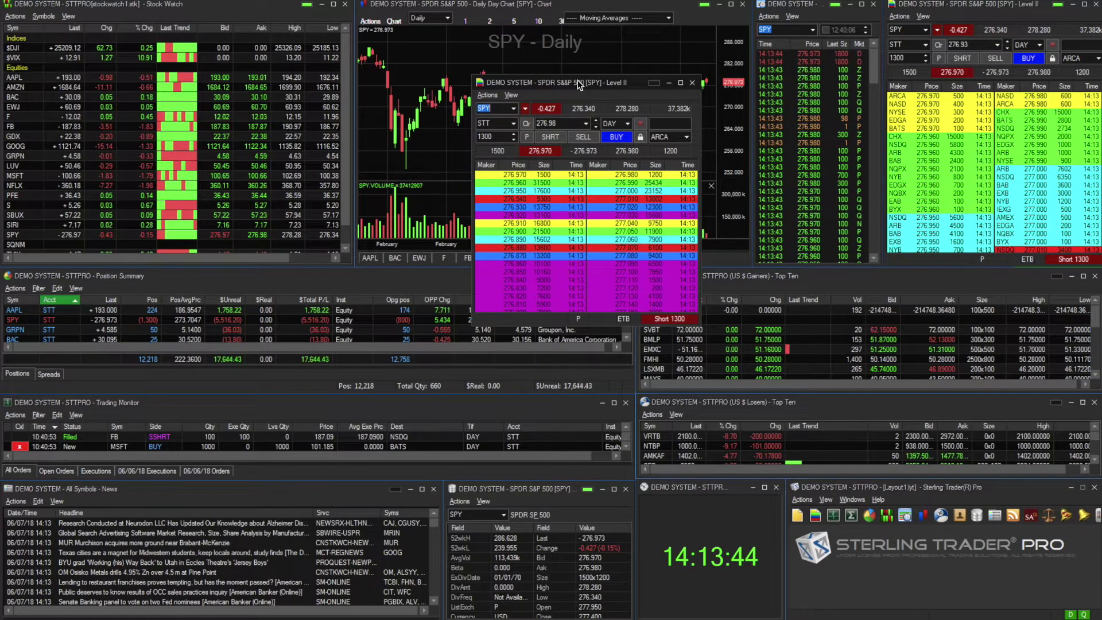
left_click_drag(578, 83, 764, 9)
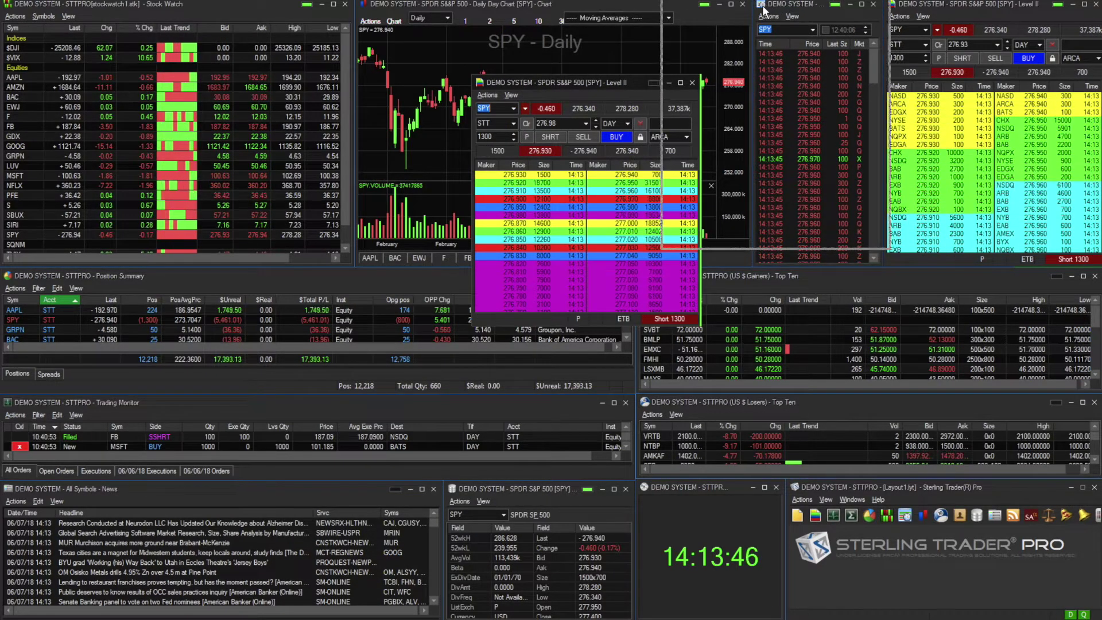
left_click_drag(763, 8, 761, 11)
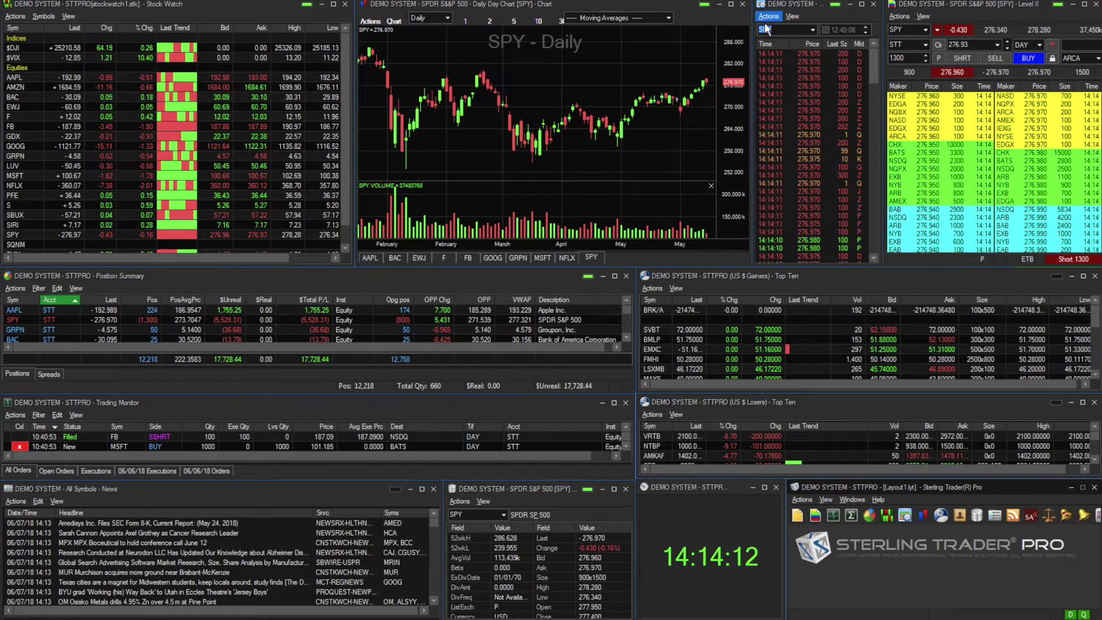
left_click(671, 24)
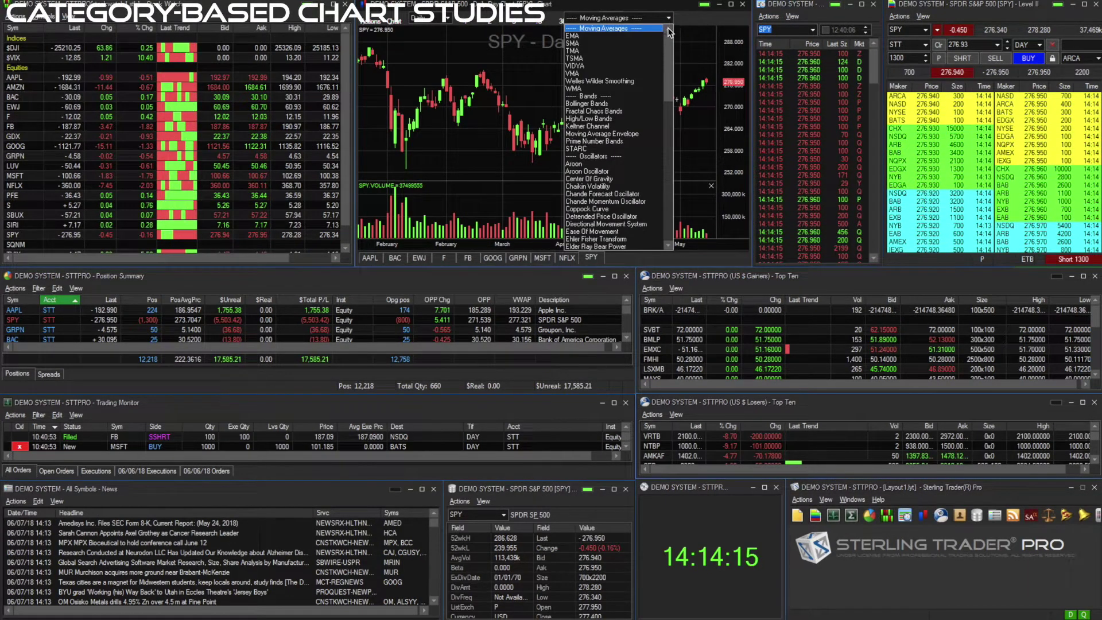
left_click_drag(670, 48, 675, 142)
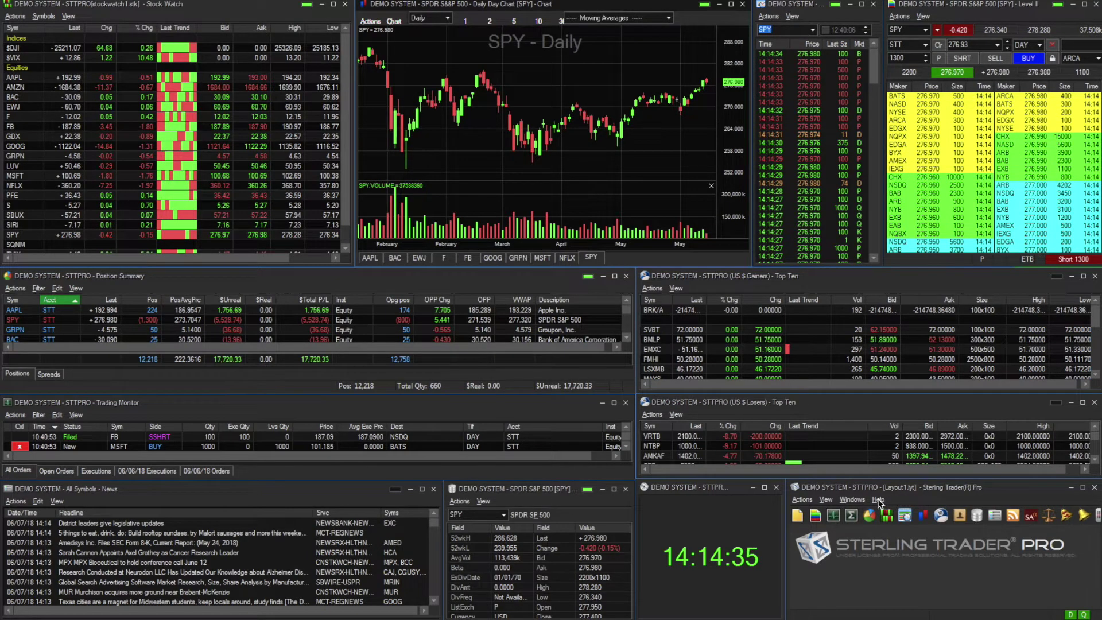
Open the Toolbar Buttons checklist from the View menu
left_click(830, 500)
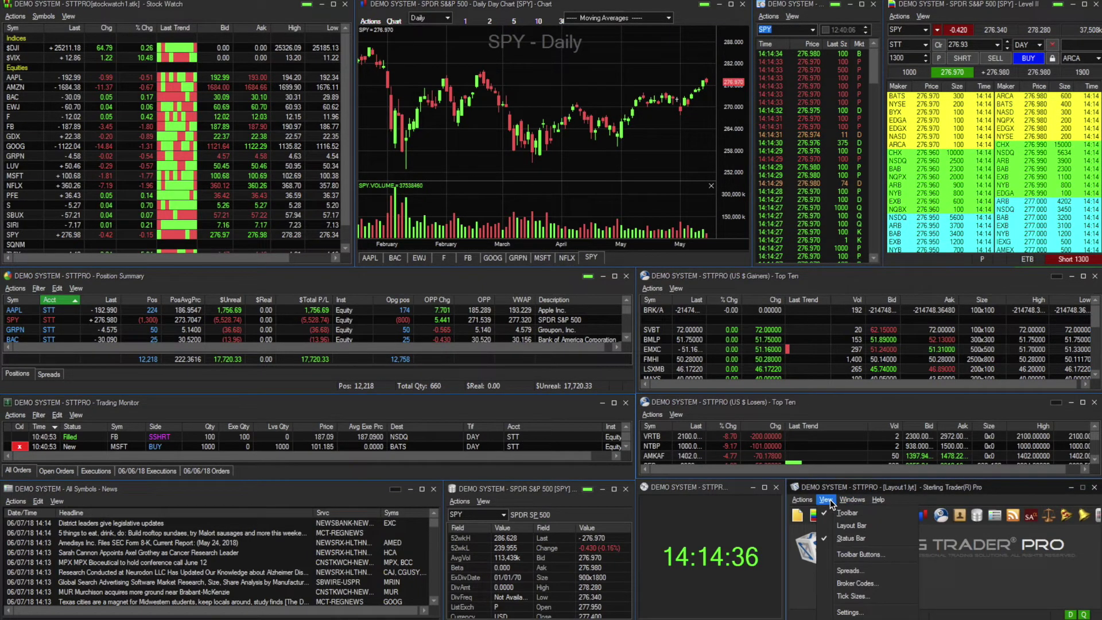
left_click(900, 556)
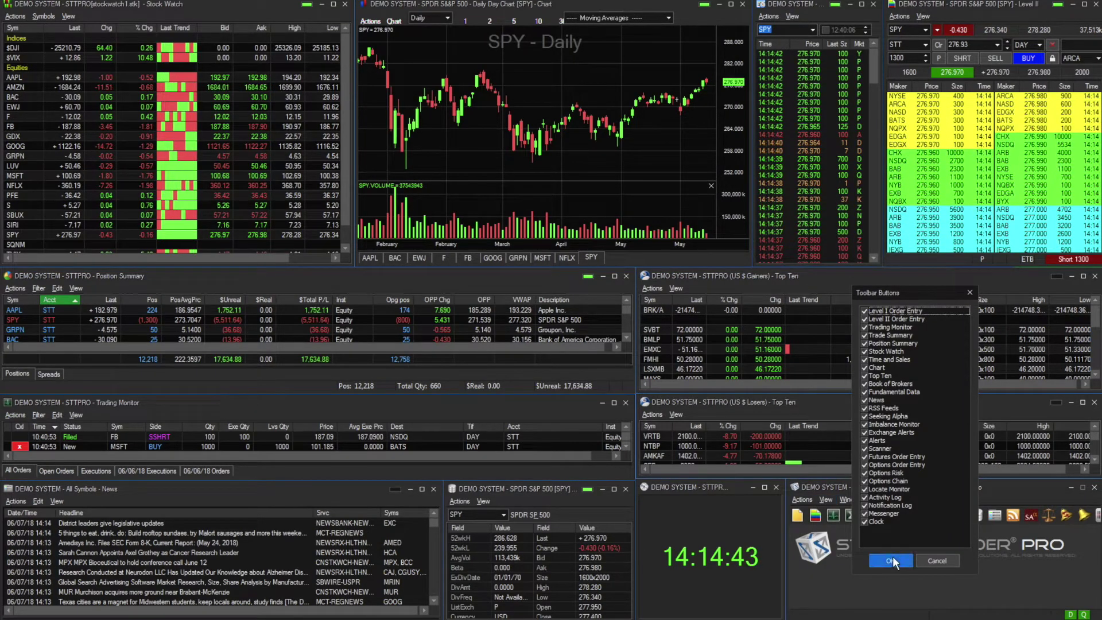